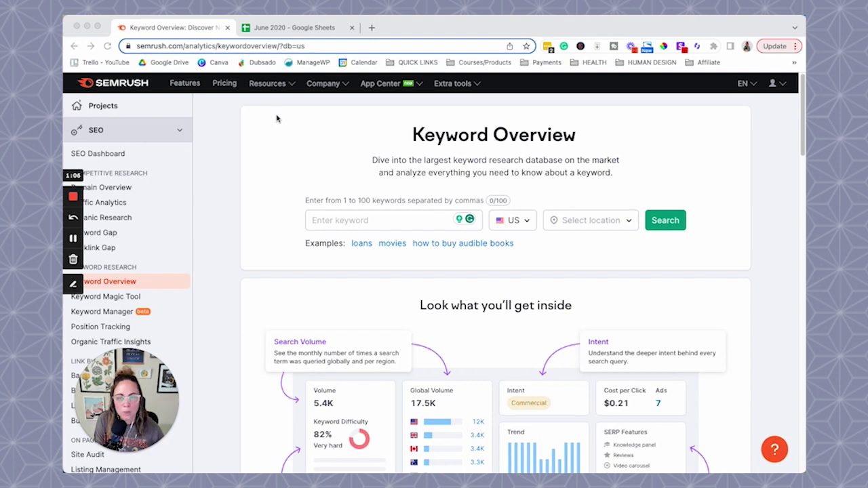
Select and copy keywords A2 through A48 from the June 2020 Google Sheets list.
{"action": "left_click", "coordinate": [269, 31]}
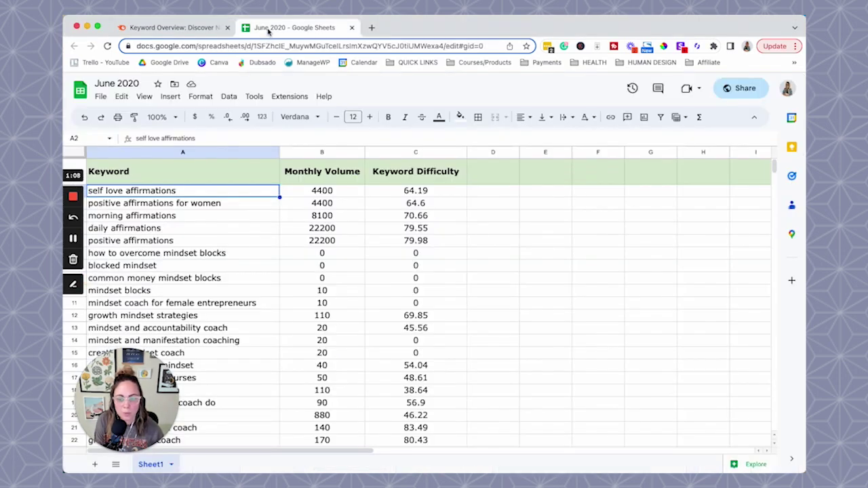
{"action": "left_click_drag", "start_coordinate": [129, 390], "coordinate": [553, 369]}
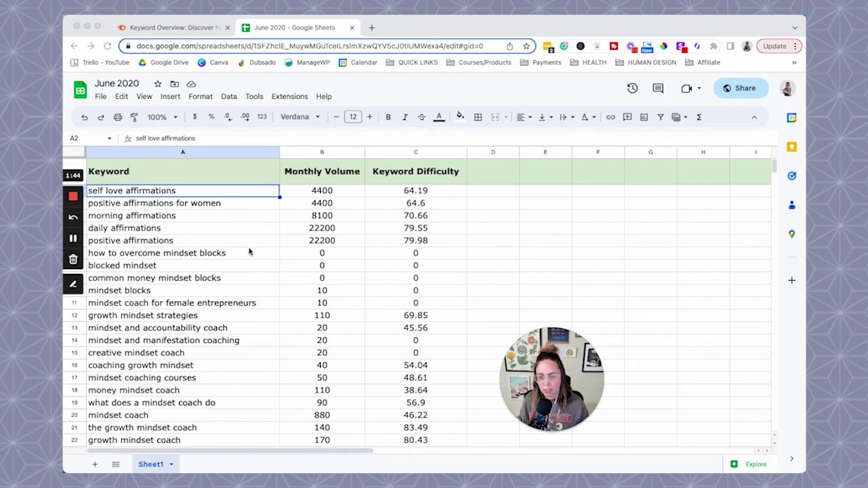
{"action": "left_click", "coordinate": [774, 175]}
{"action": "left_click", "coordinate": [772, 179]}
{"action": "left_click_drag", "start_coordinate": [773, 179], "coordinate": [773, 177]}
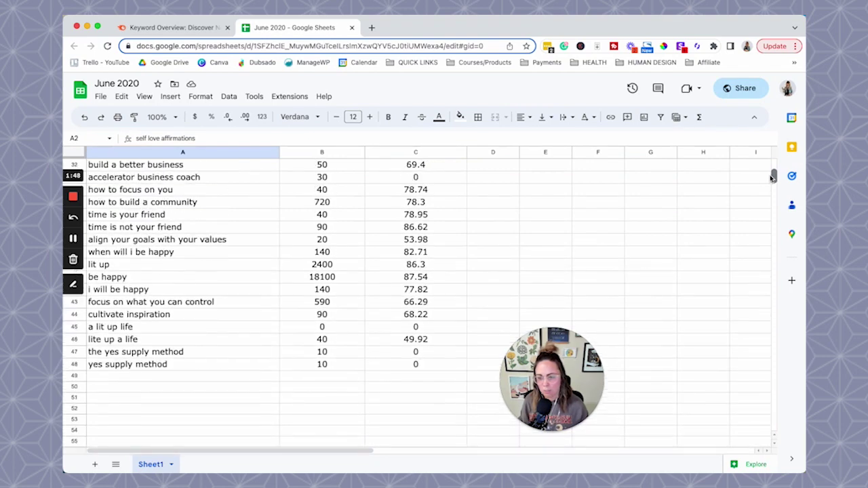
{"action": "left_click", "coordinate": [199, 364], "text": "shift"}
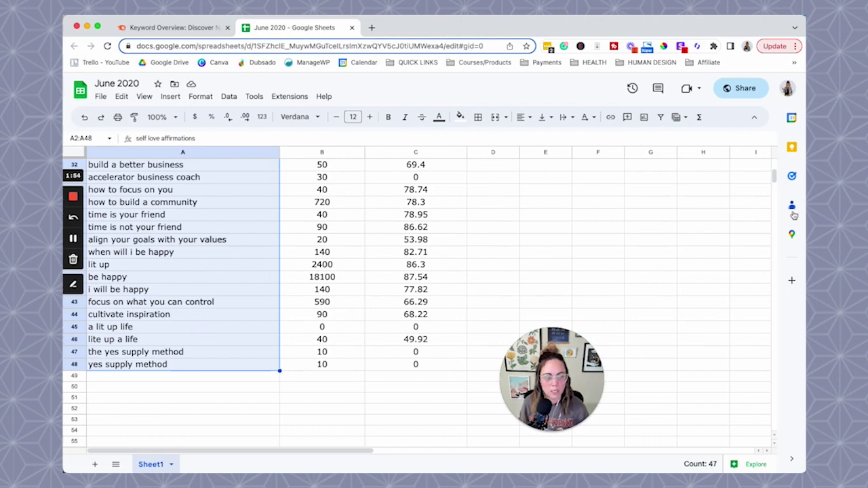
{"action": "scroll", "coordinate": [370, 304], "scroll_direction": "up", "scroll_amount": 6}
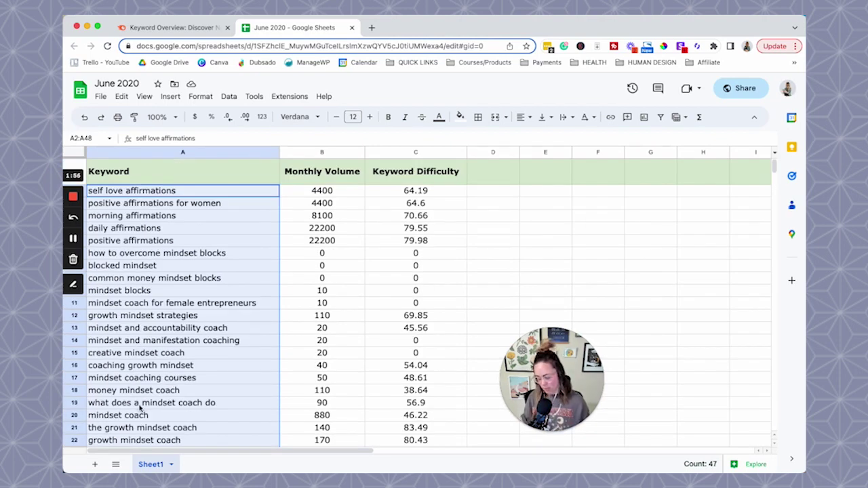
{"action": "key", "text": "super+c"}
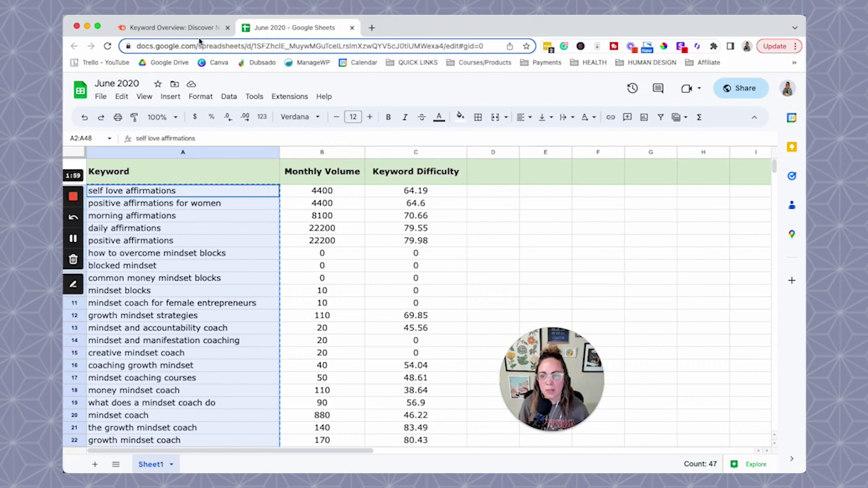
Paste the 47 keywords into SEMrush's Keyword Overview box and delete the trailing blank line.
{"action": "left_click", "coordinate": [169, 28]}
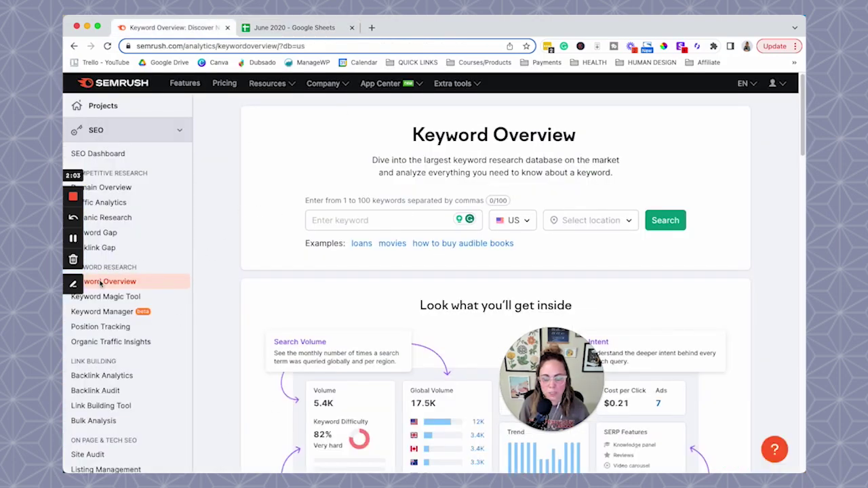
{"action": "left_click", "coordinate": [345, 222]}
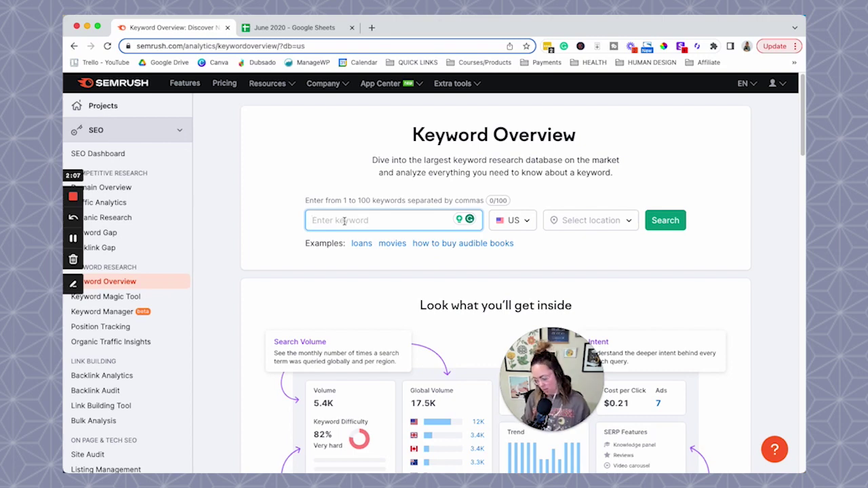
{"action": "key", "text": "super+v"}
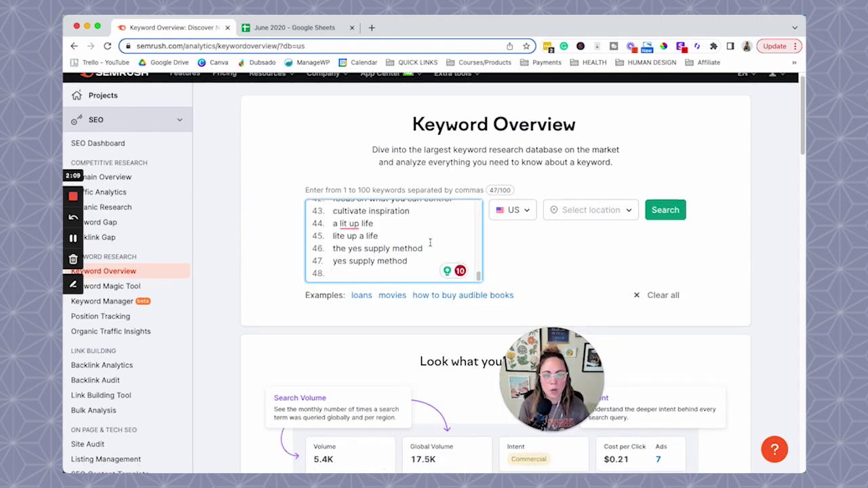
{"action": "key", "text": "BackSpace"}
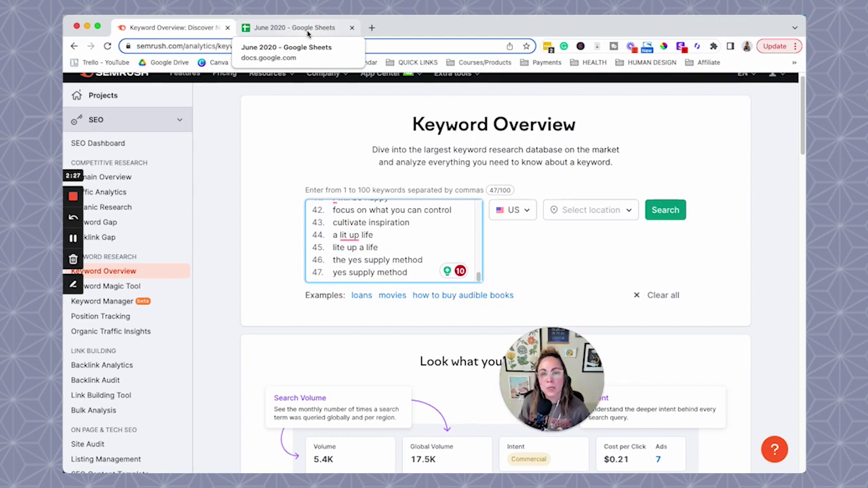
Check the pasted list against the spreadsheet and finish editing the keyword box.
{"action": "left_click", "coordinate": [307, 31]}
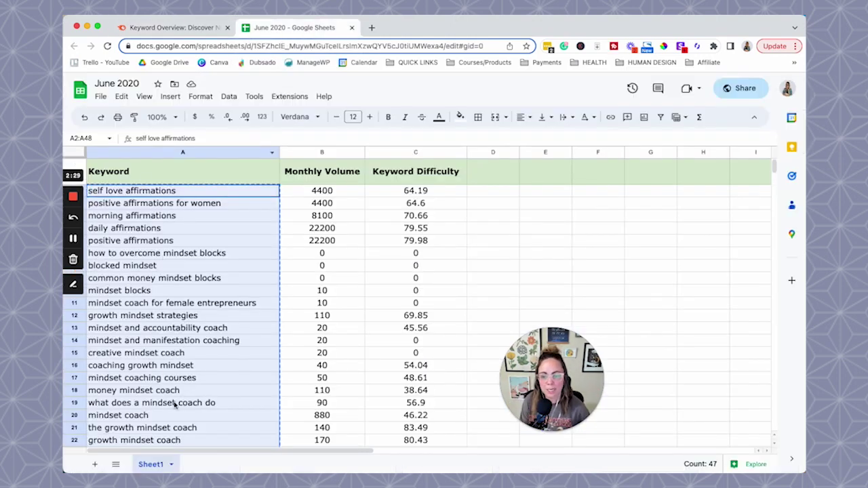
{"action": "left_click", "coordinate": [201, 29]}
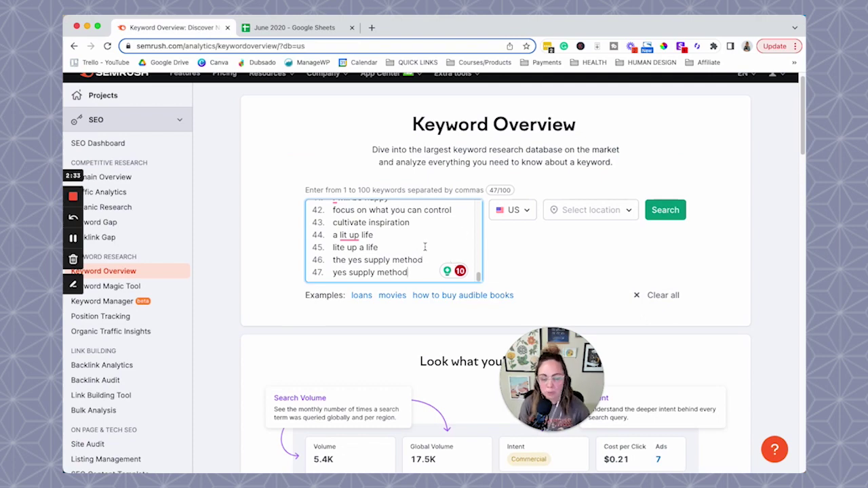
{"action": "scroll", "coordinate": [422, 249], "scroll_direction": "up", "scroll_amount": 4}
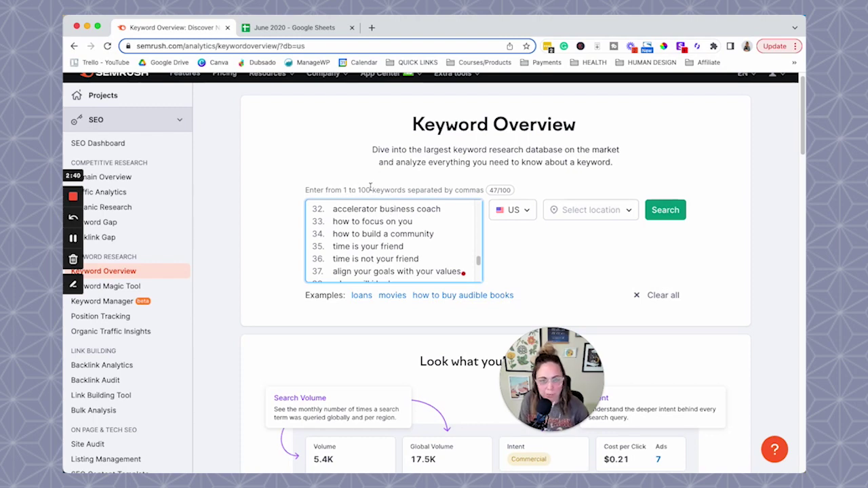
{"action": "left_click", "coordinate": [513, 252]}
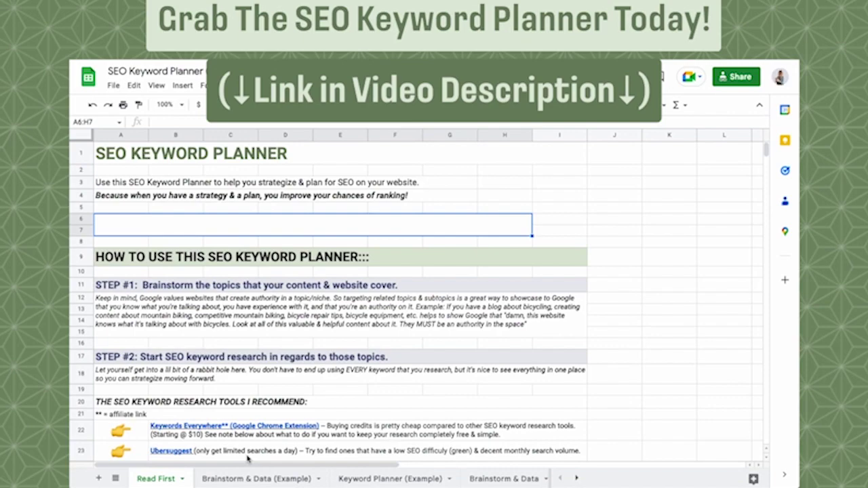
Browse the planner's Brainstorm & Data and Keyword Planner sheets, then return to Read First.
{"action": "left_click", "coordinate": [246, 479]}
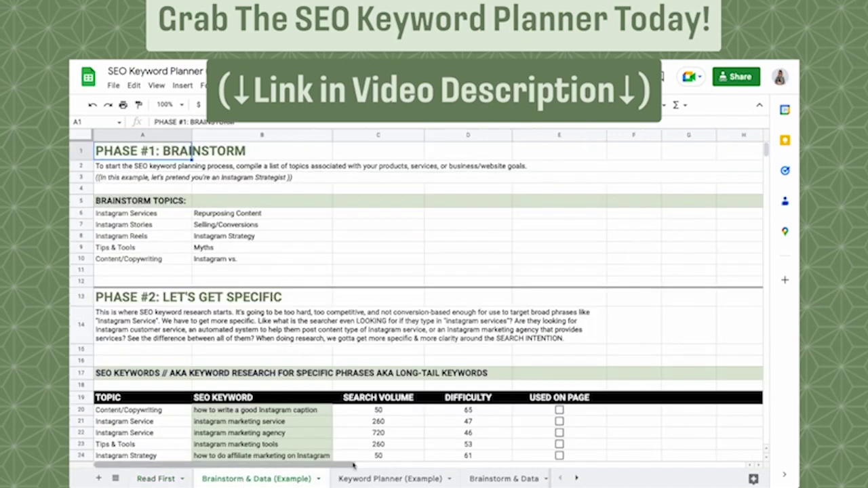
{"action": "left_click", "coordinate": [344, 478]}
{"action": "left_click", "coordinate": [490, 478]}
{"action": "left_click", "coordinate": [576, 478]}
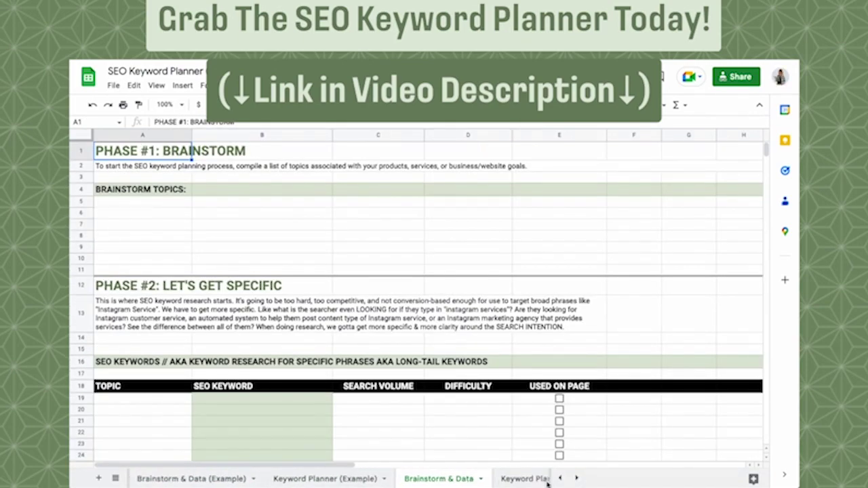
{"action": "left_click", "coordinate": [518, 479]}
{"action": "scroll", "coordinate": [448, 482], "scroll_direction": "up", "scroll_amount": 3}
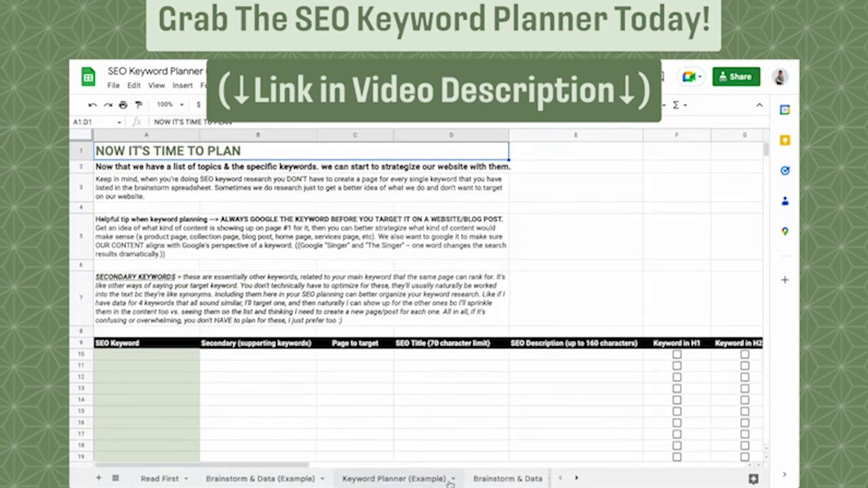
{"action": "left_click", "coordinate": [163, 479]}
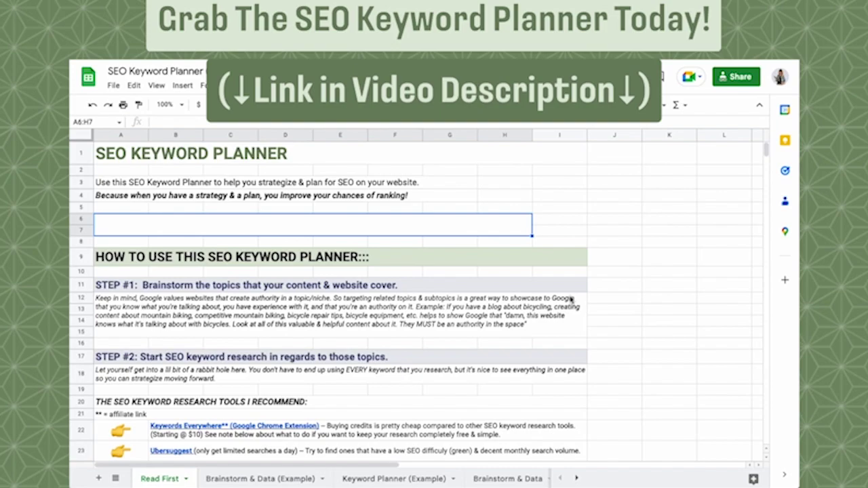
{"action": "scroll", "coordinate": [673, 305], "scroll_direction": "down", "scroll_amount": 15}
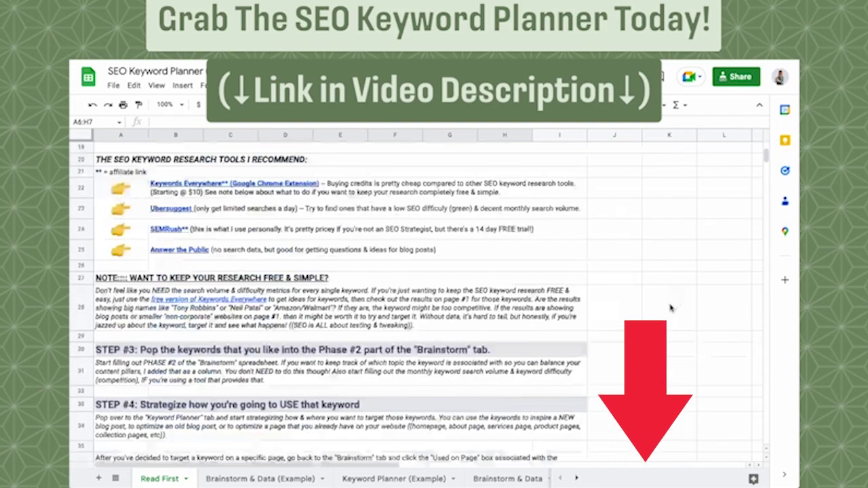
{"action": "scroll", "coordinate": [658, 311], "scroll_direction": "up", "scroll_amount": 15}
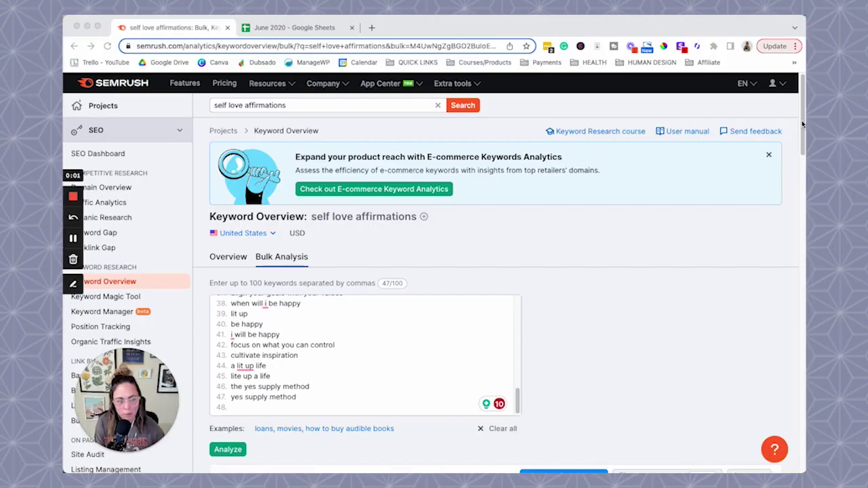
Scroll down to the Bulk Keyword Analysis results table for the 47 keywords.
{"action": "left_click_drag", "start_coordinate": [801, 147], "coordinate": [802, 210]}
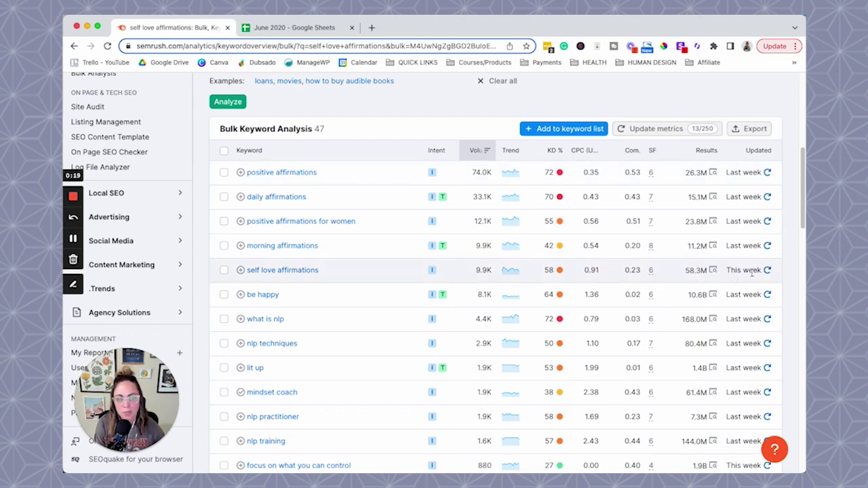
{"action": "left_click_drag", "start_coordinate": [802, 201], "coordinate": [802, 312]}
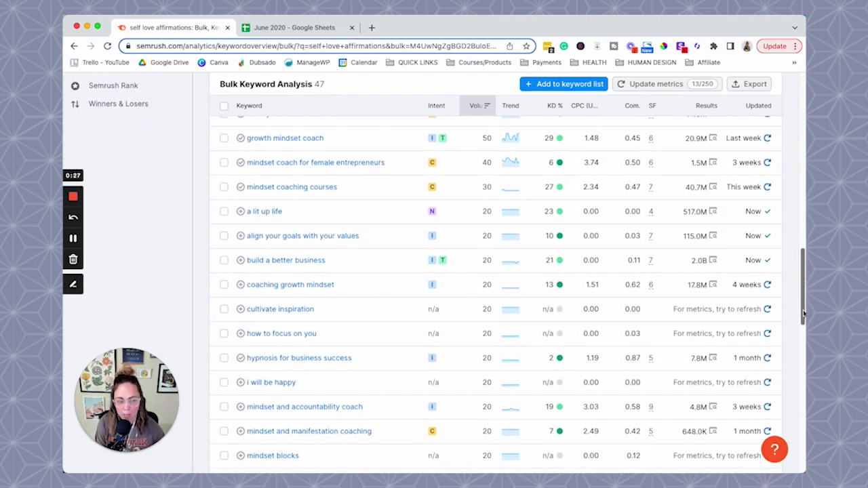
Refresh cultivate inspiration, then check how to focus on you, hypnosis for business success, i will be happy.
{"action": "left_click", "coordinate": [767, 309]}
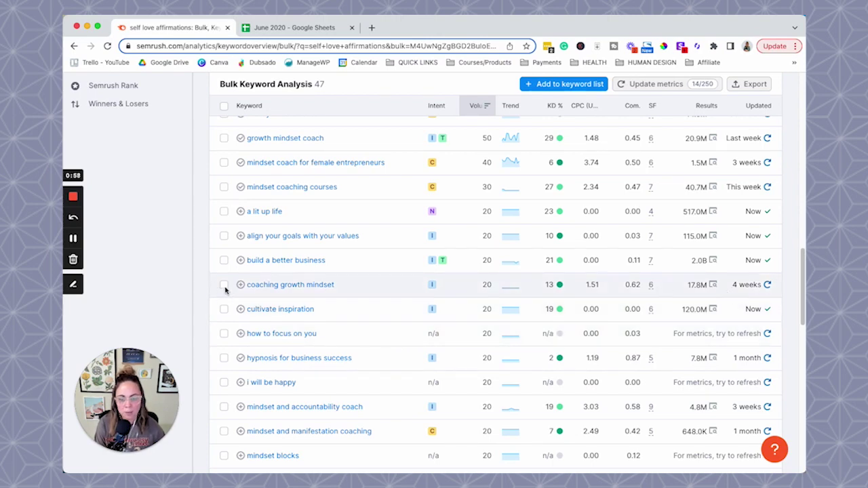
{"action": "left_click", "coordinate": [225, 360]}
{"action": "left_click", "coordinate": [224, 358]}
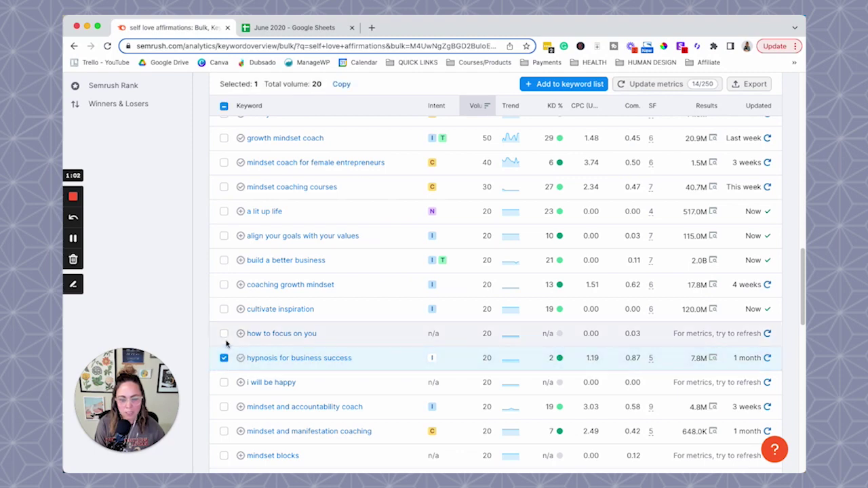
{"action": "left_click", "coordinate": [223, 333]}
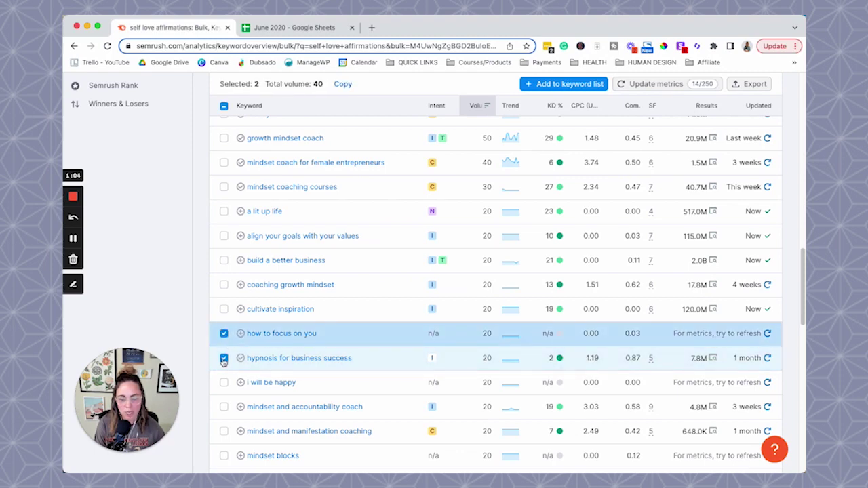
{"action": "left_click", "coordinate": [225, 382]}
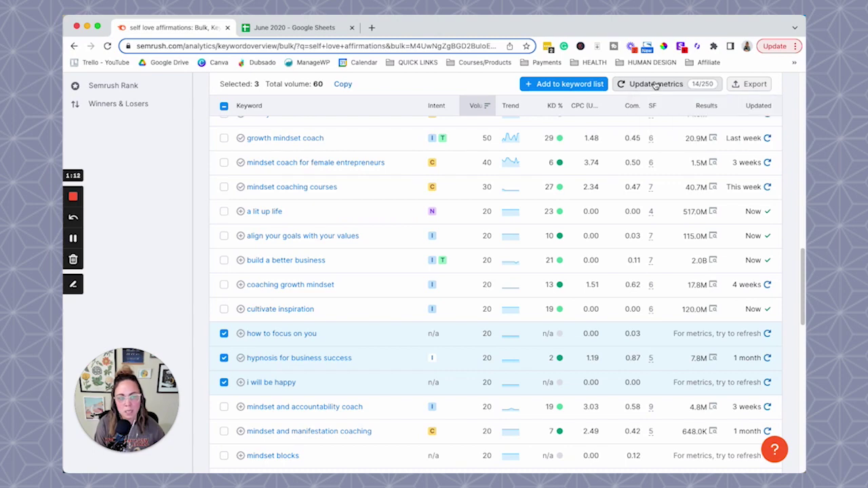
Compare the Update metrics options: All keywords (47) versus Selected keywords (3).
{"action": "left_click", "coordinate": [653, 86]}
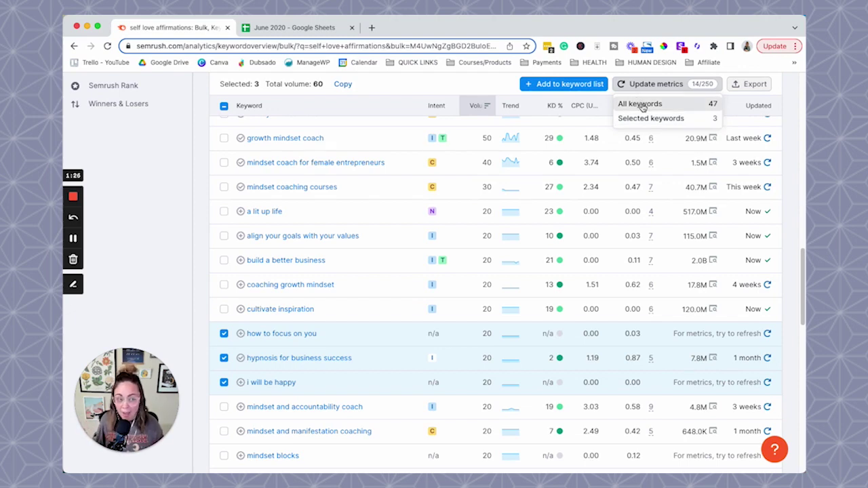
{"action": "mouse_move", "coordinate": [707, 88]}
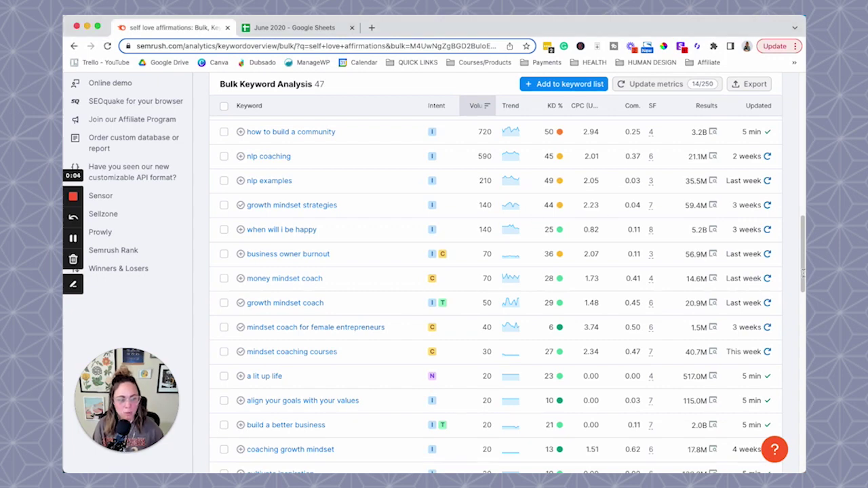
{"action": "left_click_drag", "start_coordinate": [803, 276], "coordinate": [802, 179]}
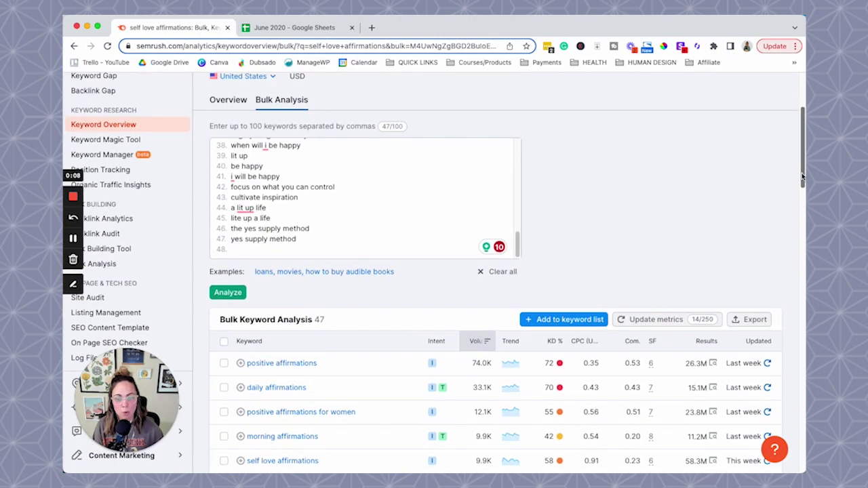
{"action": "left_click", "coordinate": [754, 322]}
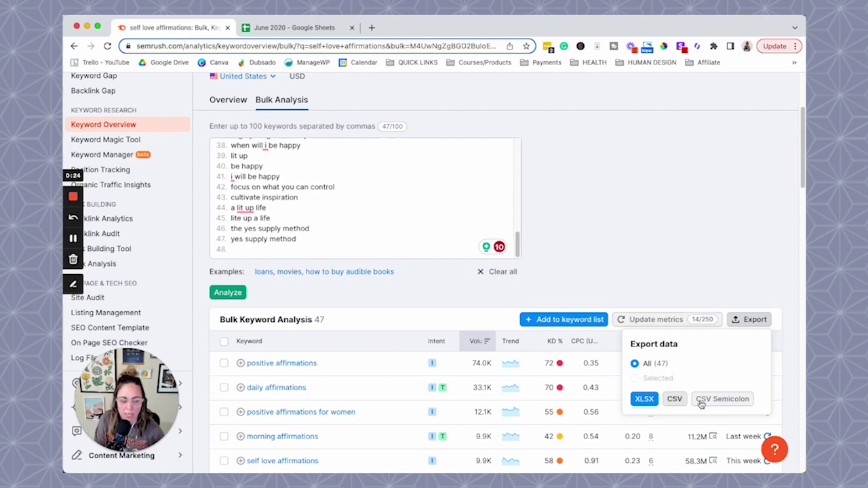
{"action": "left_click", "coordinate": [344, 205]}
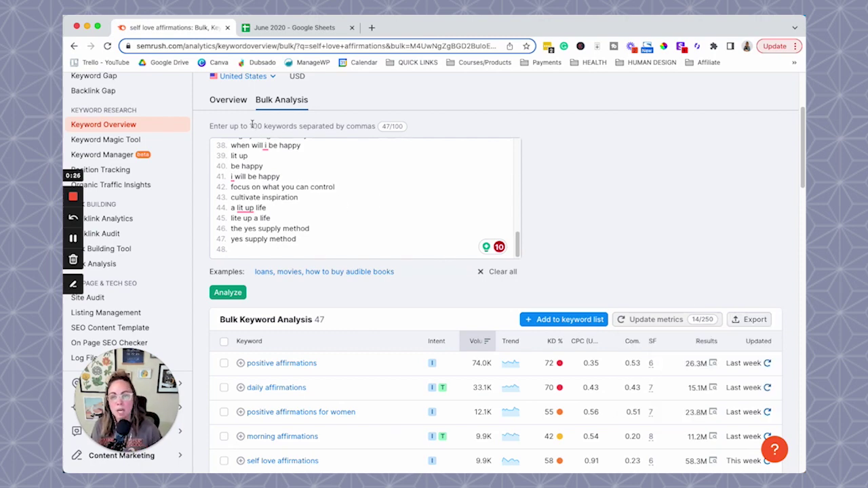
{"action": "left_click_drag", "start_coordinate": [251, 124], "coordinate": [267, 123]}
{"action": "left_click", "coordinate": [591, 212]}
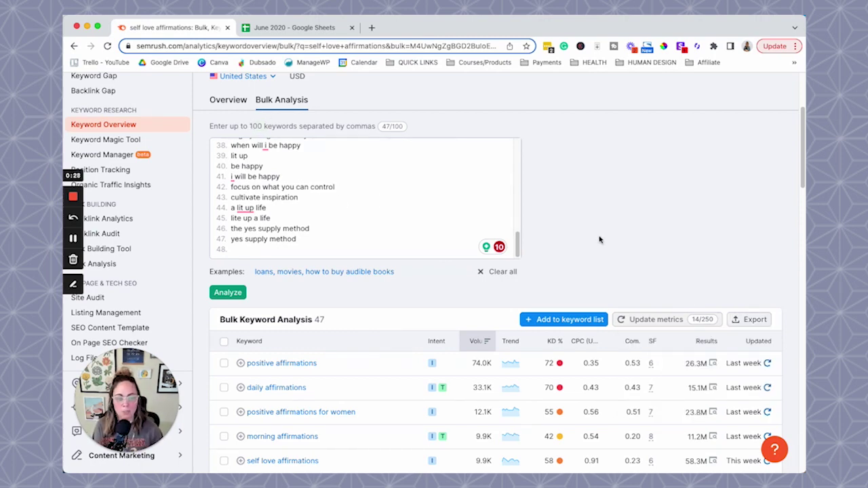
{"action": "scroll", "coordinate": [592, 251], "scroll_direction": "down", "scroll_amount": 3}
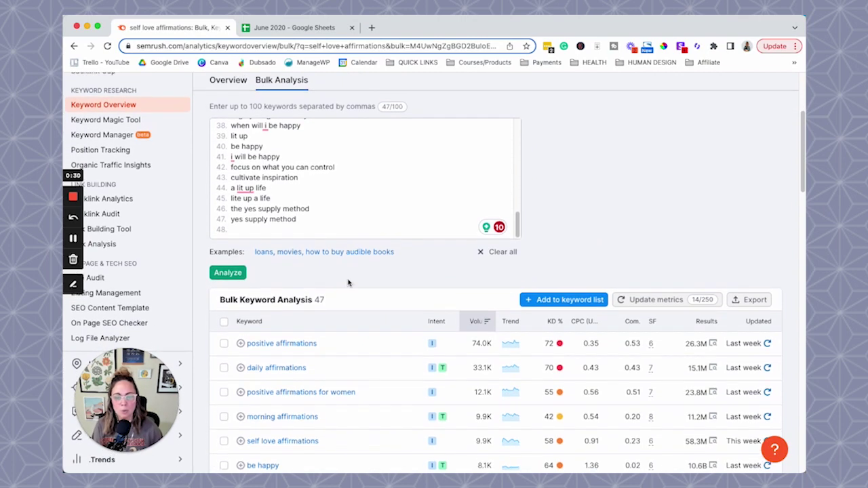
{"action": "scroll", "coordinate": [306, 295], "scroll_direction": "down", "scroll_amount": 1}
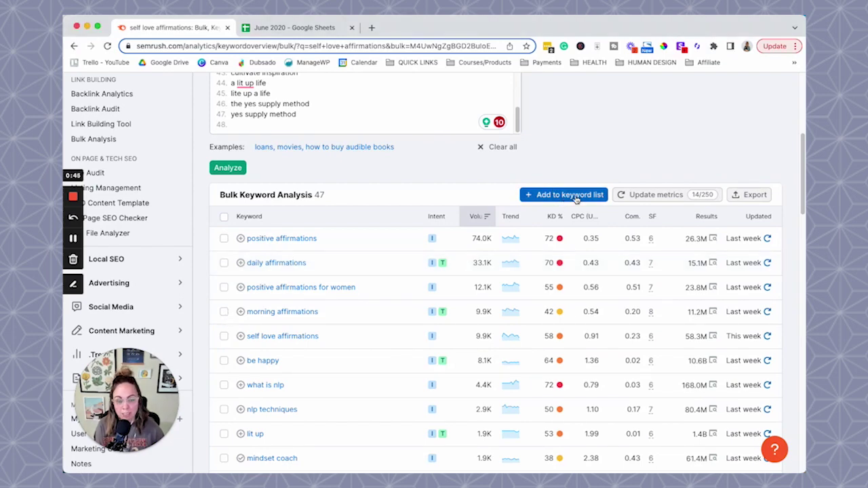
{"action": "scroll", "coordinate": [468, 199], "scroll_direction": "up", "scroll_amount": 3}
{"action": "left_click", "coordinate": [362, 229]}
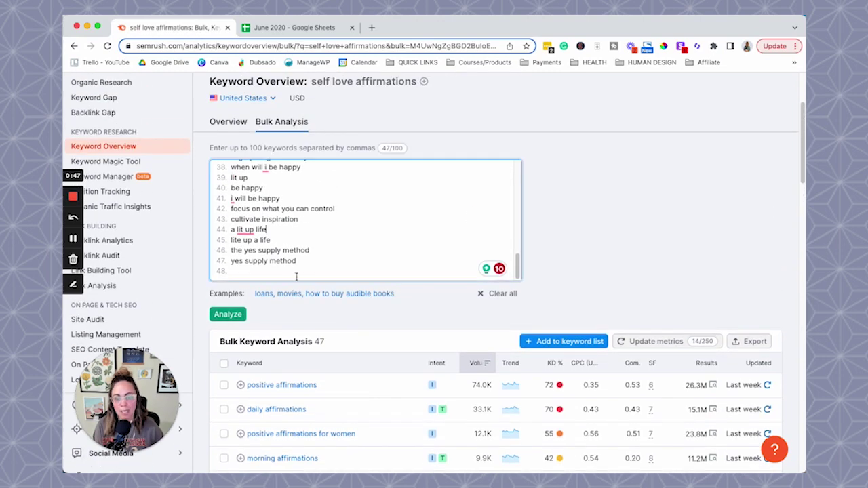
{"action": "left_click_drag", "start_coordinate": [246, 271], "coordinate": [256, 161]}
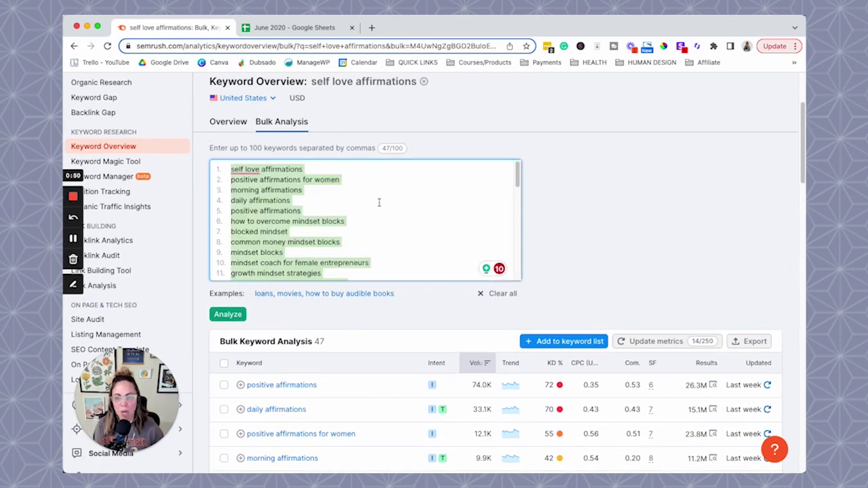
{"action": "left_click", "coordinate": [378, 202]}
{"action": "left_click", "coordinate": [224, 315]}
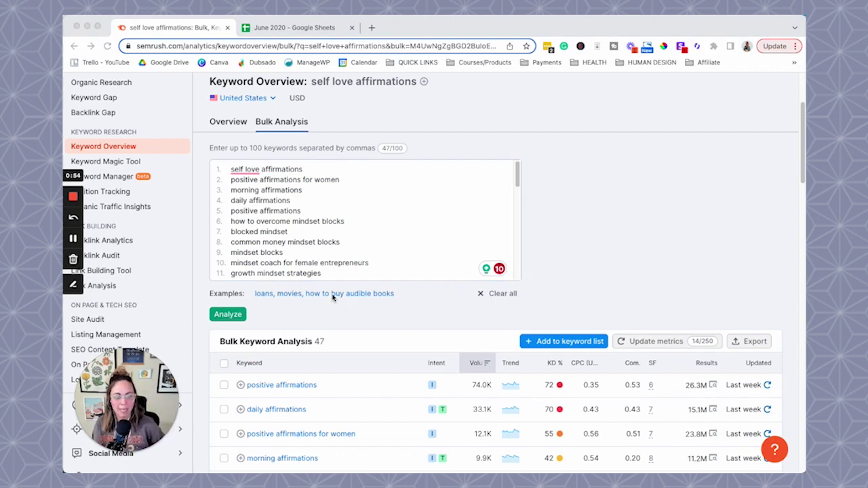
{"action": "left_click", "coordinate": [594, 227]}
{"action": "scroll", "coordinate": [594, 255], "scroll_direction": "down", "scroll_amount": 5}
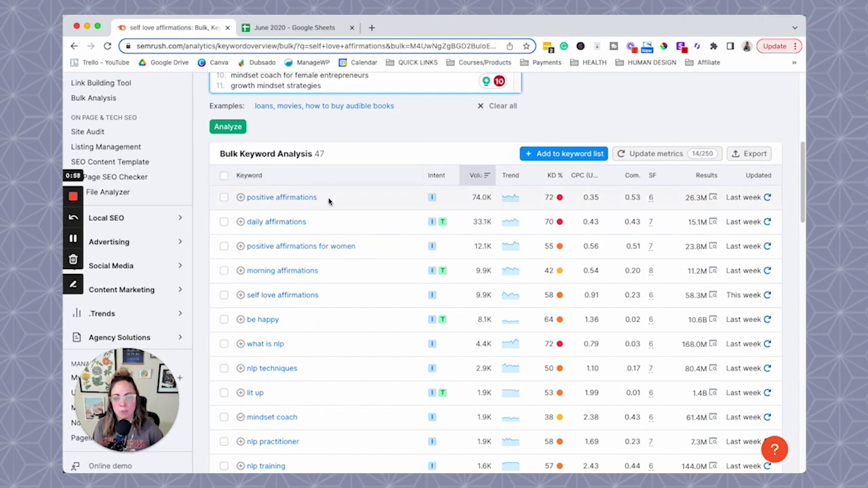
{"action": "scroll", "coordinate": [329, 207], "scroll_direction": "up", "scroll_amount": 1}
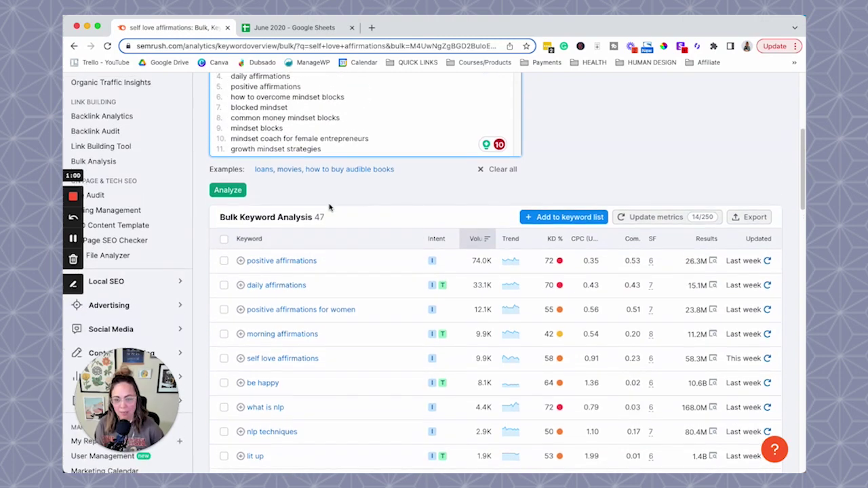
Open the five-keyword Testing list in Keyword Manager from Add to keyword list.
{"action": "left_click", "coordinate": [563, 218]}
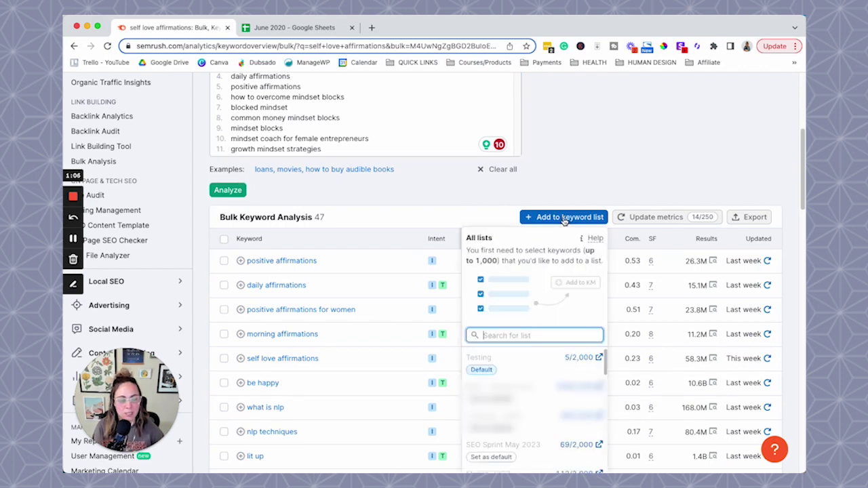
{"action": "left_click", "coordinate": [582, 358]}
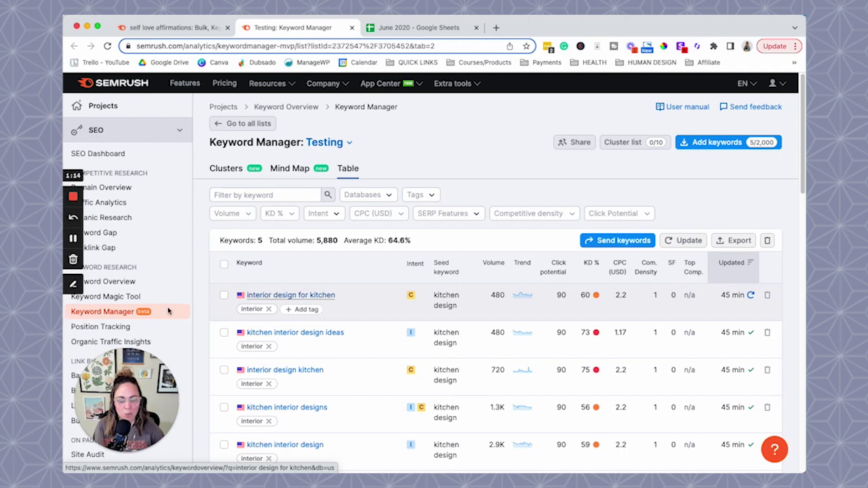
{"action": "scroll", "coordinate": [682, 195], "scroll_direction": "down", "scroll_amount": 3}
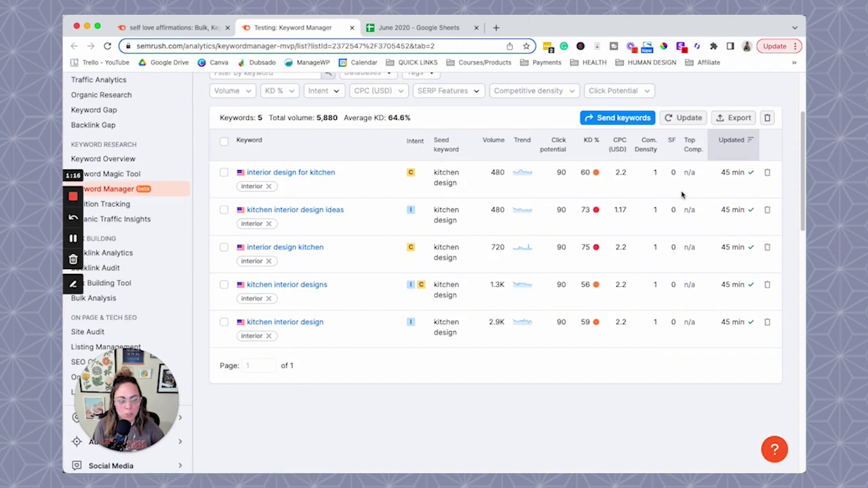
{"action": "scroll", "coordinate": [682, 195], "scroll_direction": "down", "scroll_amount": 1}
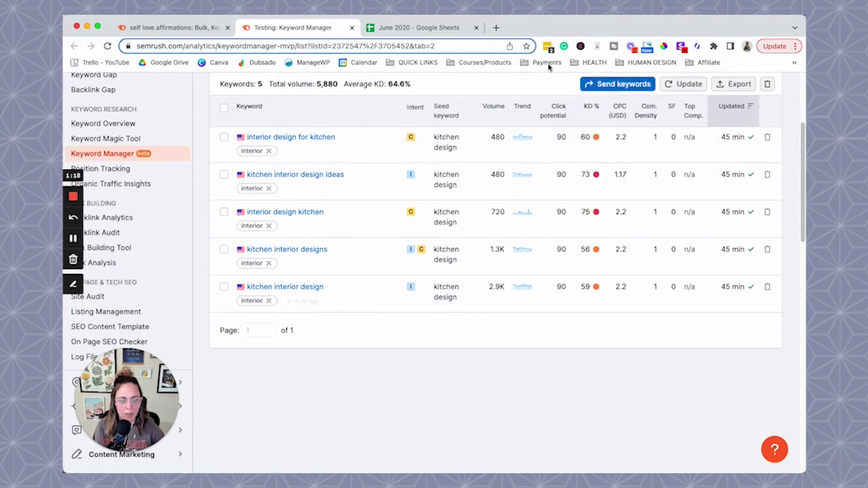
{"action": "scroll", "coordinate": [536, 282], "scroll_direction": "up", "scroll_amount": 4}
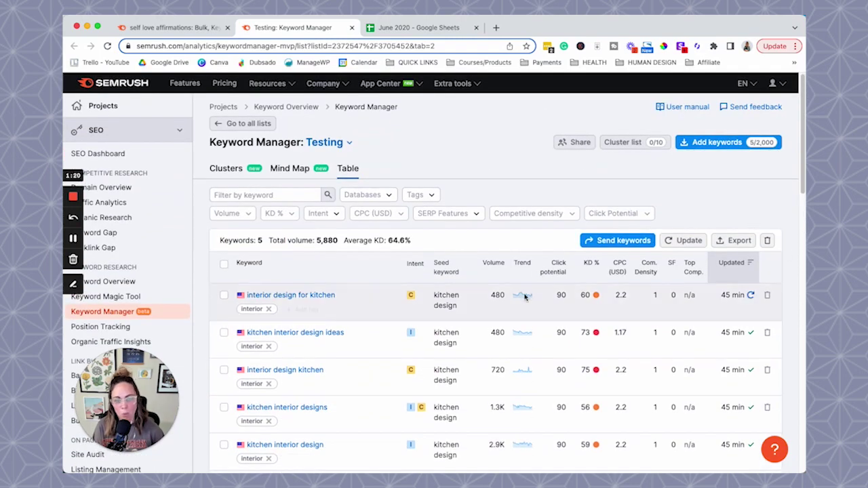
Check the Testing list's Export options, then return to the Bulk Analysis tab.
{"action": "left_click", "coordinate": [172, 27]}
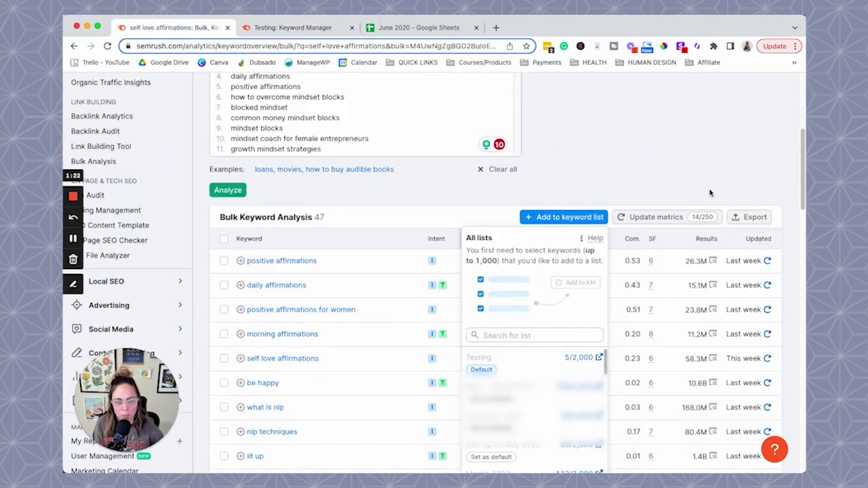
{"action": "left_click", "coordinate": [292, 28]}
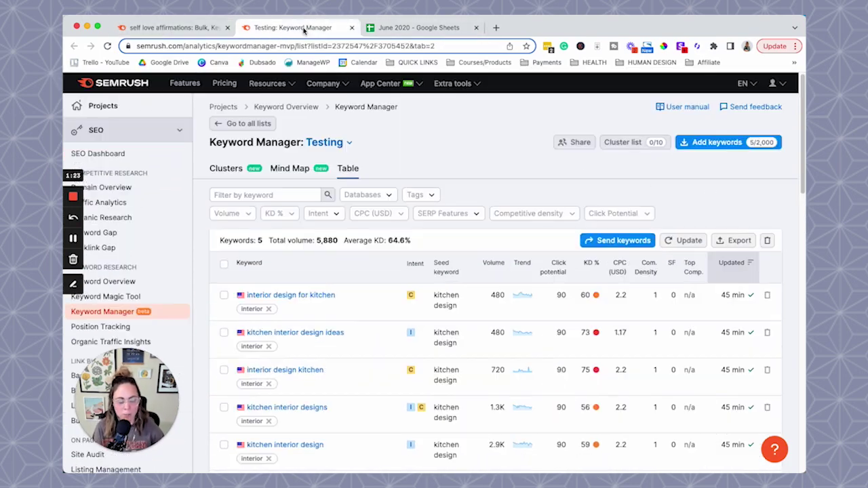
{"action": "left_click", "coordinate": [738, 241]}
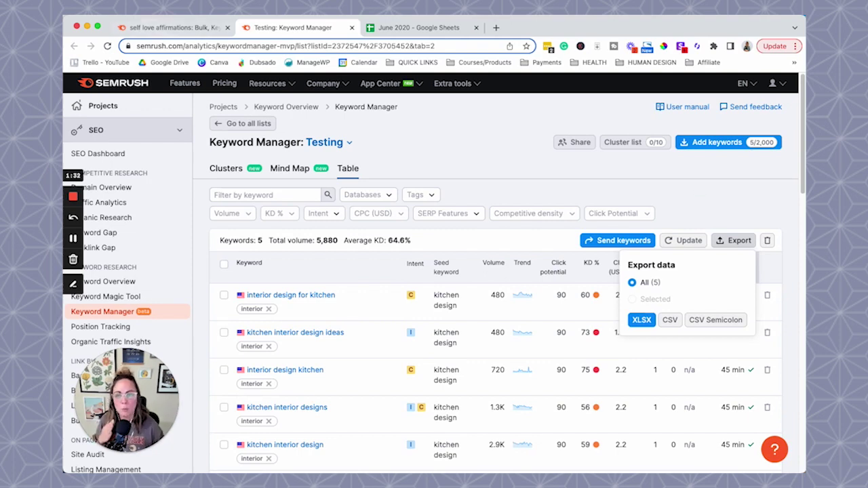
{"action": "left_click", "coordinate": [147, 28]}
{"action": "scroll", "coordinate": [474, 244], "scroll_direction": "up", "scroll_amount": 1}
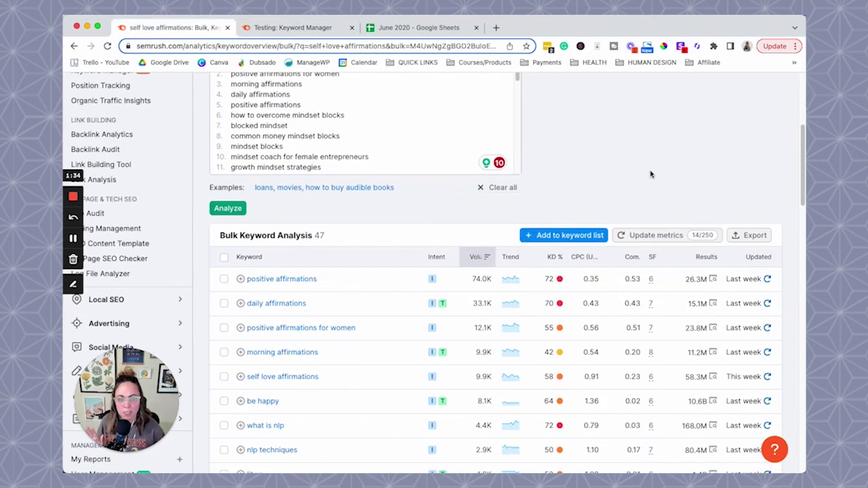
{"action": "scroll", "coordinate": [649, 203], "scroll_direction": "up", "scroll_amount": 2}
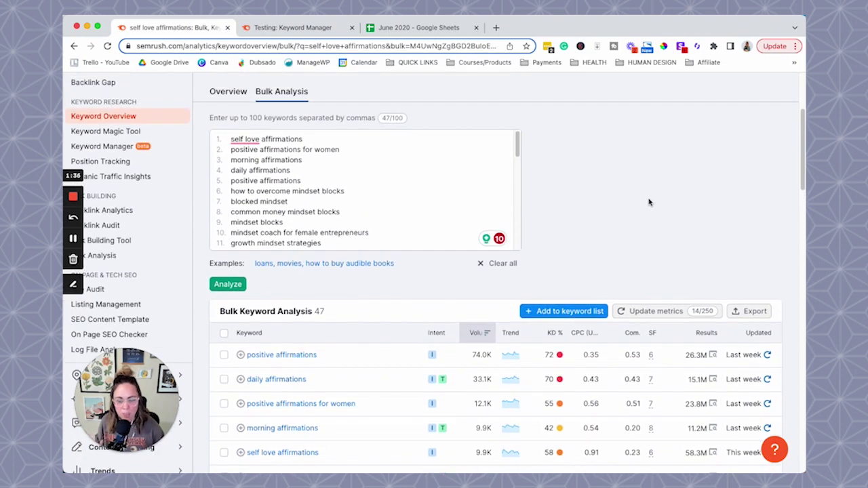